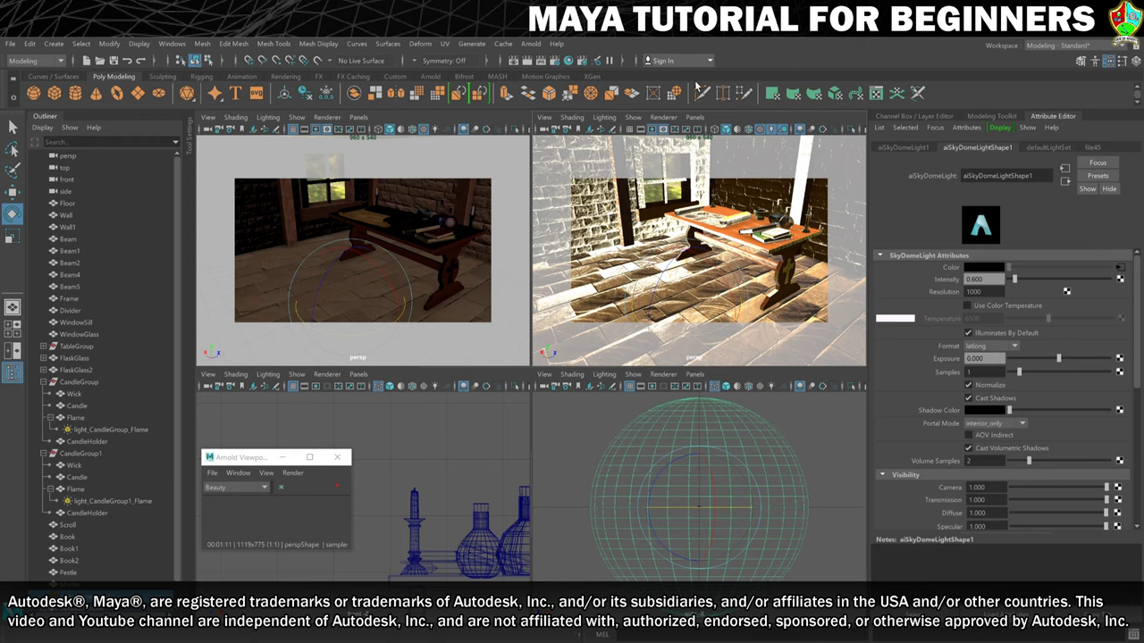
Delete the sky dome light and add a new Arnold area light, aiAreaLight1.
click(702, 411)
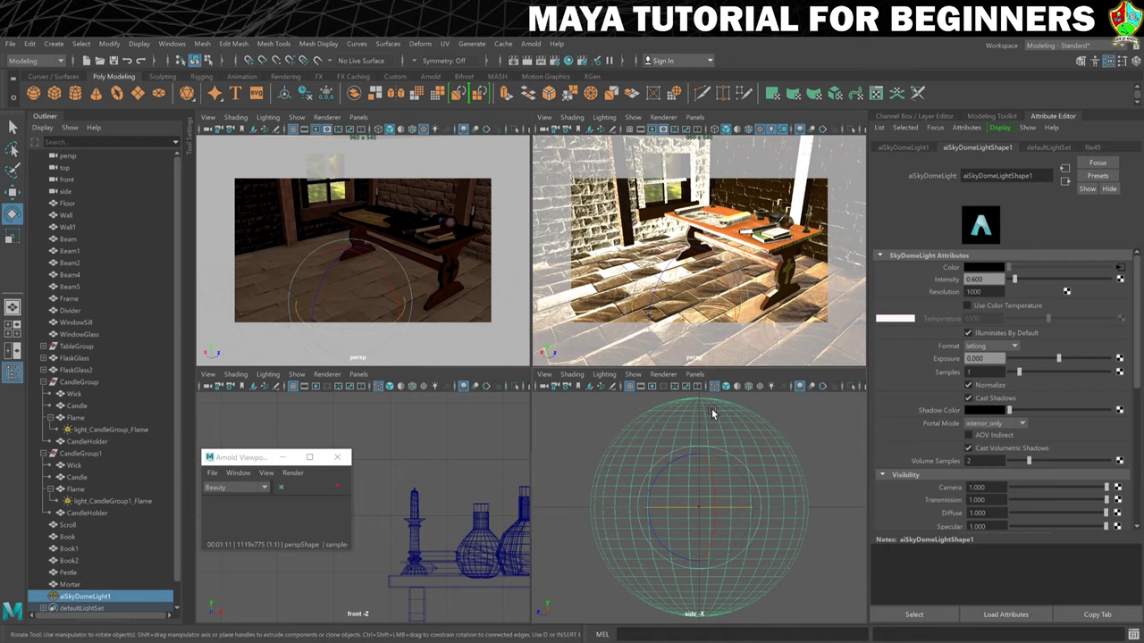
key(Delete)
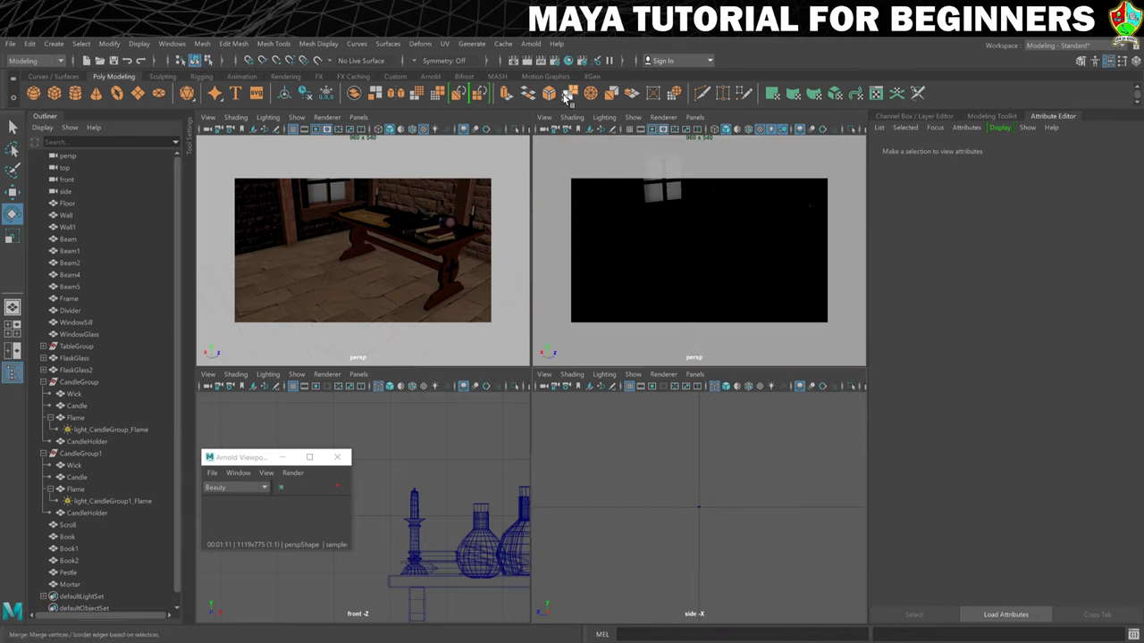
click(533, 44)
mouse_move(572, 105)
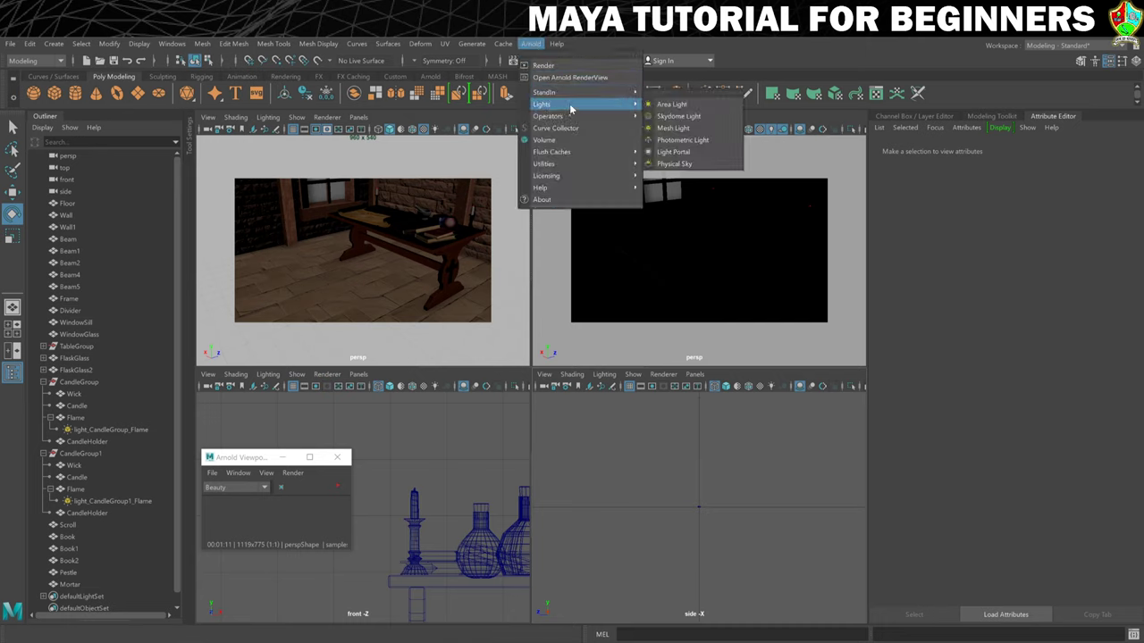
click(677, 106)
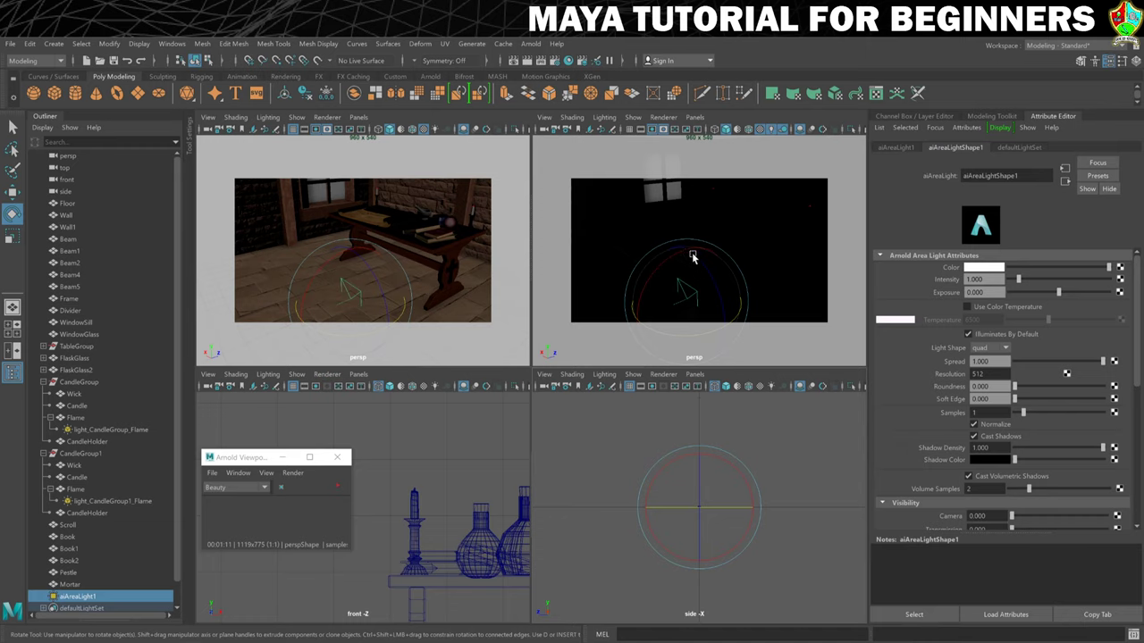
Raise and turn aiAreaLight1 so it sits at the window in the brick wall.
key(w)
drag(689, 254, 690, 211)
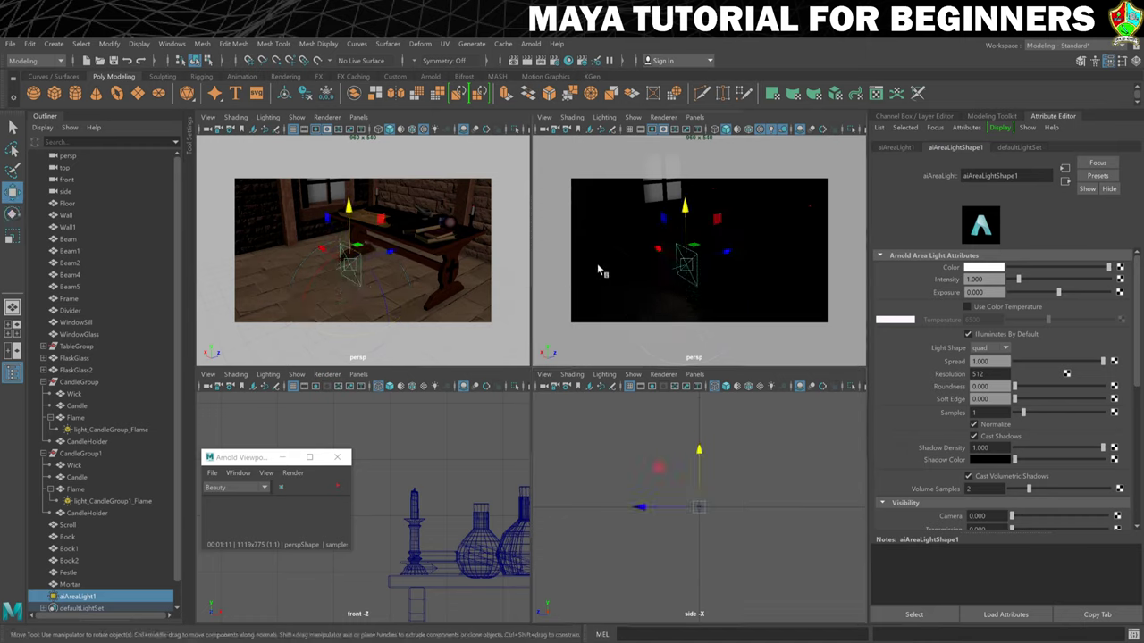
scroll(598, 271, down, 3)
alt+drag(650, 284, 616, 283)
scroll(620, 273, up, 3)
scroll(648, 271, up, 2)
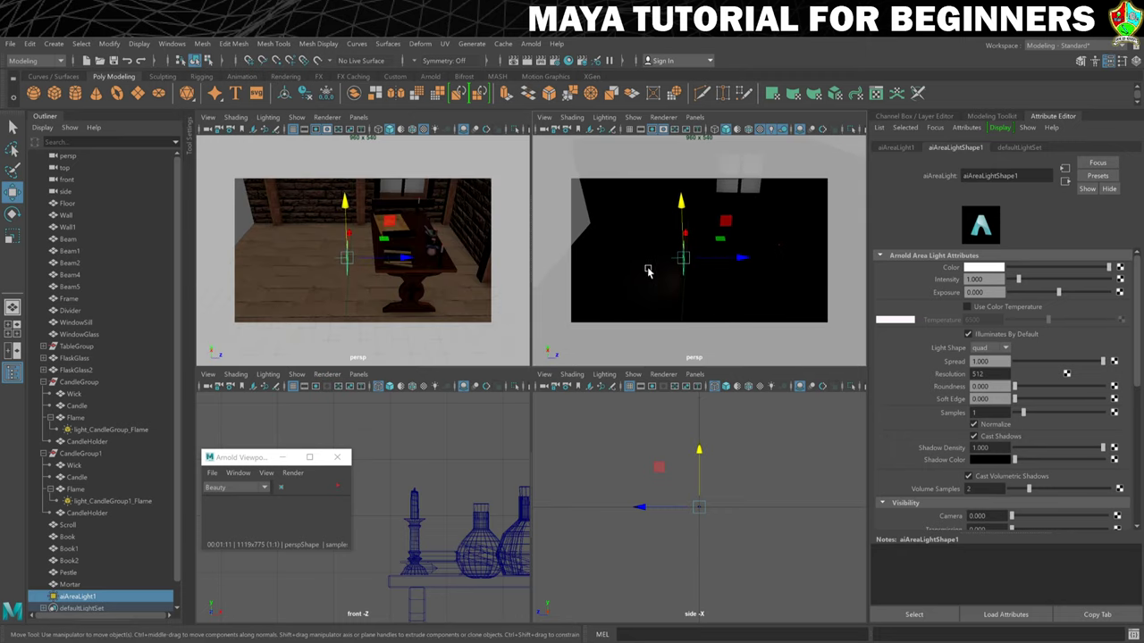
key(e)
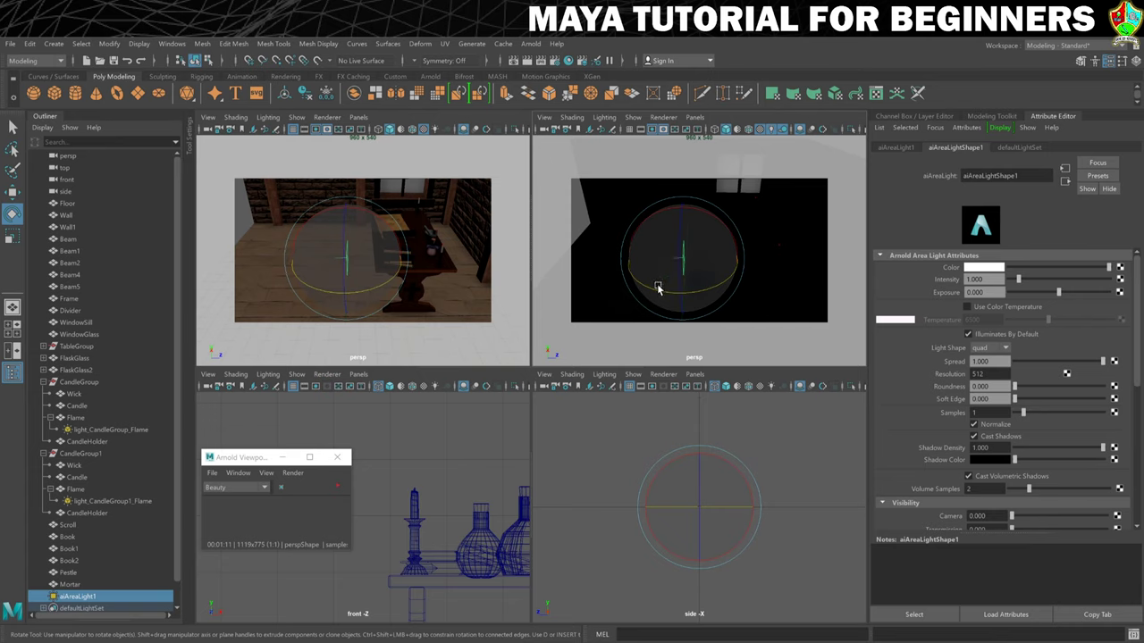
mouse_move(658, 288)
mouse_down()
mouse_move(733, 281)
mouse_move(684, 256)
mouse_move(727, 277)
mouse_move(669, 256)
mouse_move(605, 259)
mouse_move(574, 282)
mouse_move(596, 291)
mouse_move(638, 279)
mouse_move(637, 258)
mouse_move(591, 258)
mouse_up()
key(w)
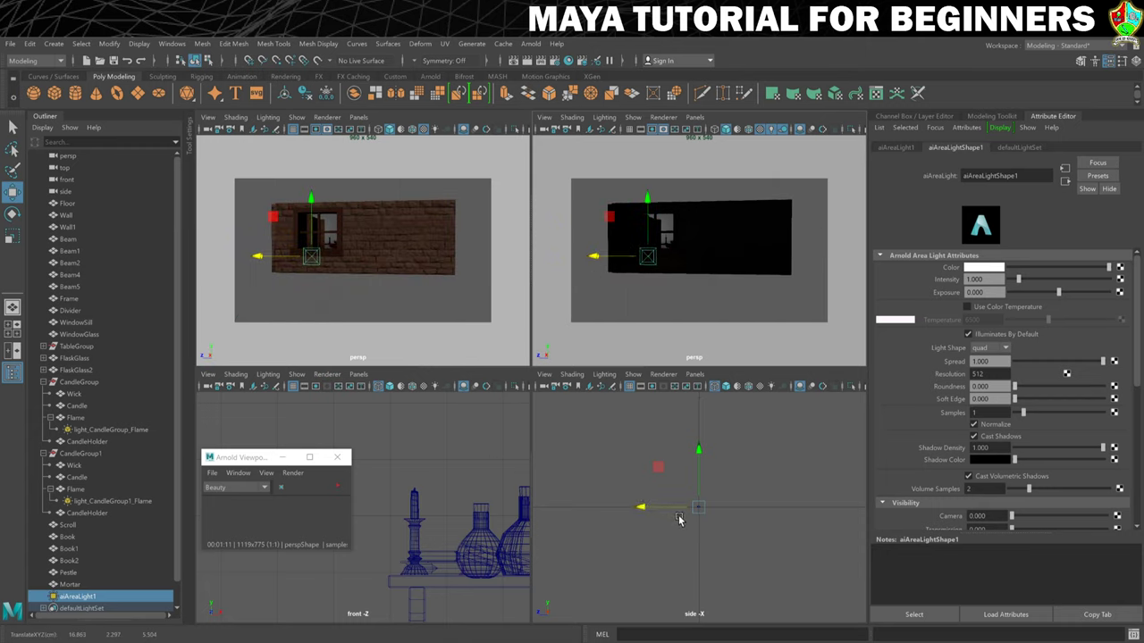
Move the area light up toward the window and scale it larger.
scroll(680, 518, down, 6)
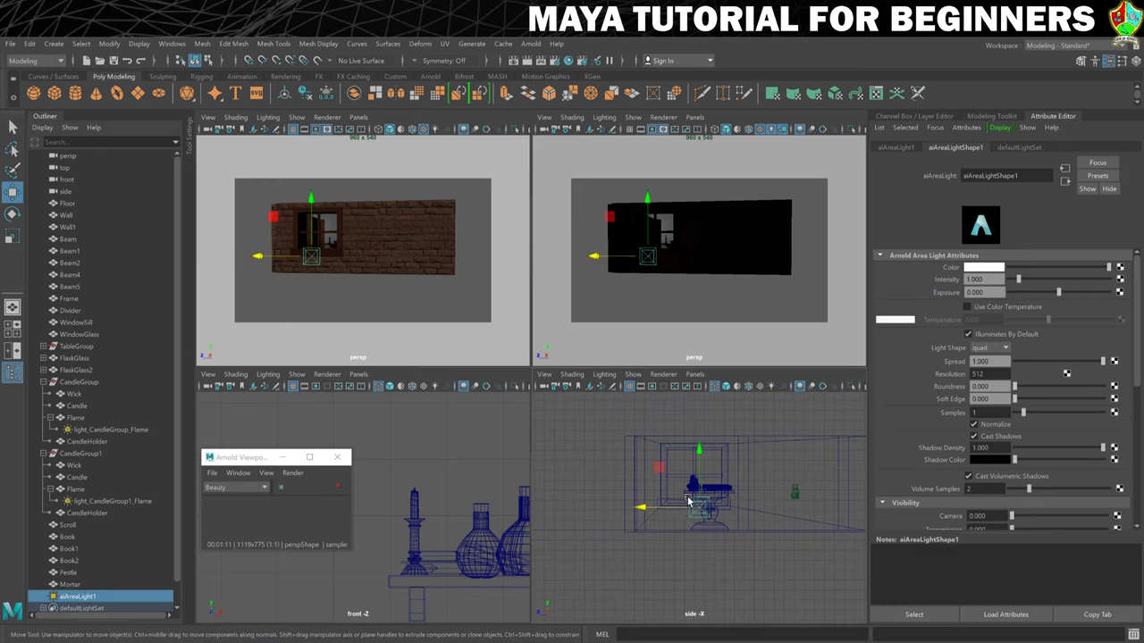
drag(690, 503, 655, 438)
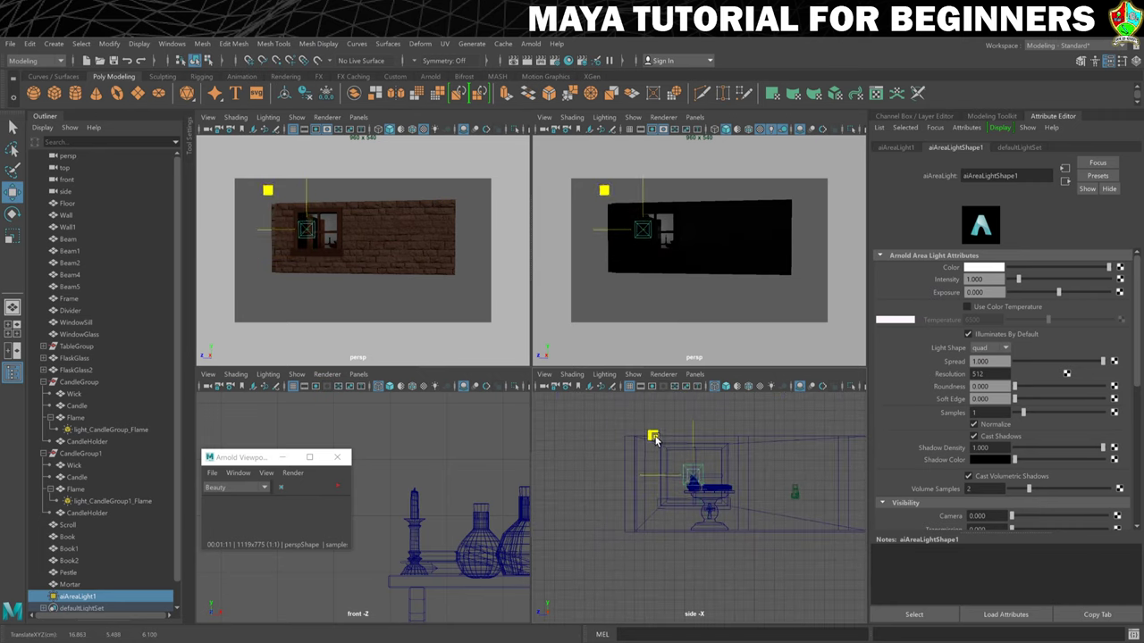
key(r)
drag(699, 478, 749, 470)
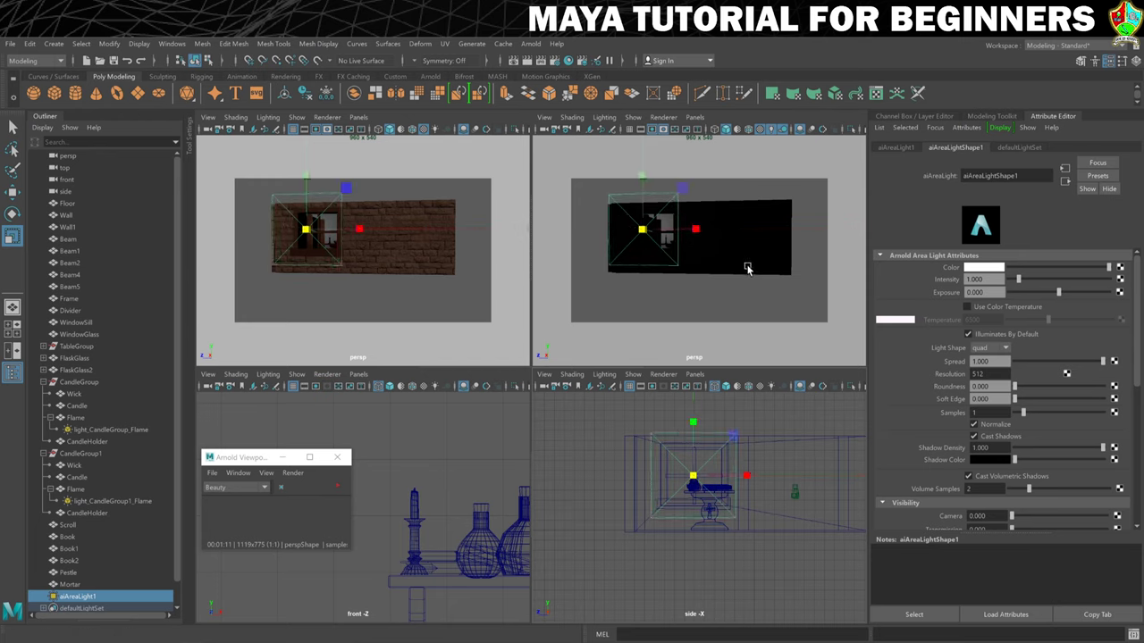
alt+drag(749, 269, 676, 263)
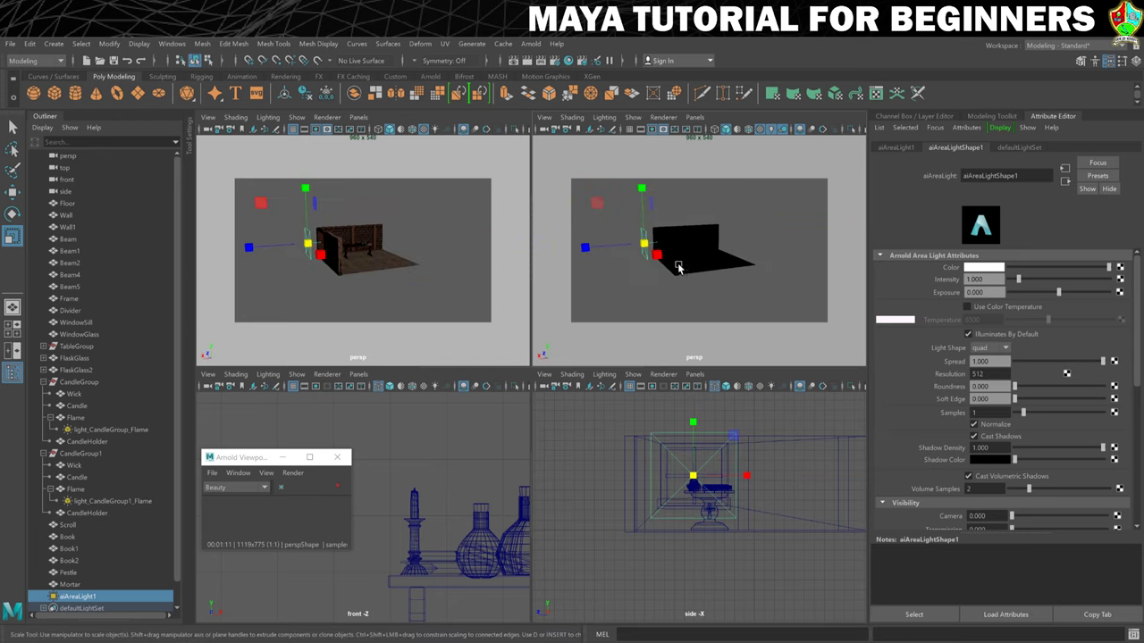
Rotate the area light 90 degrees so it shines into the room.
key(w)
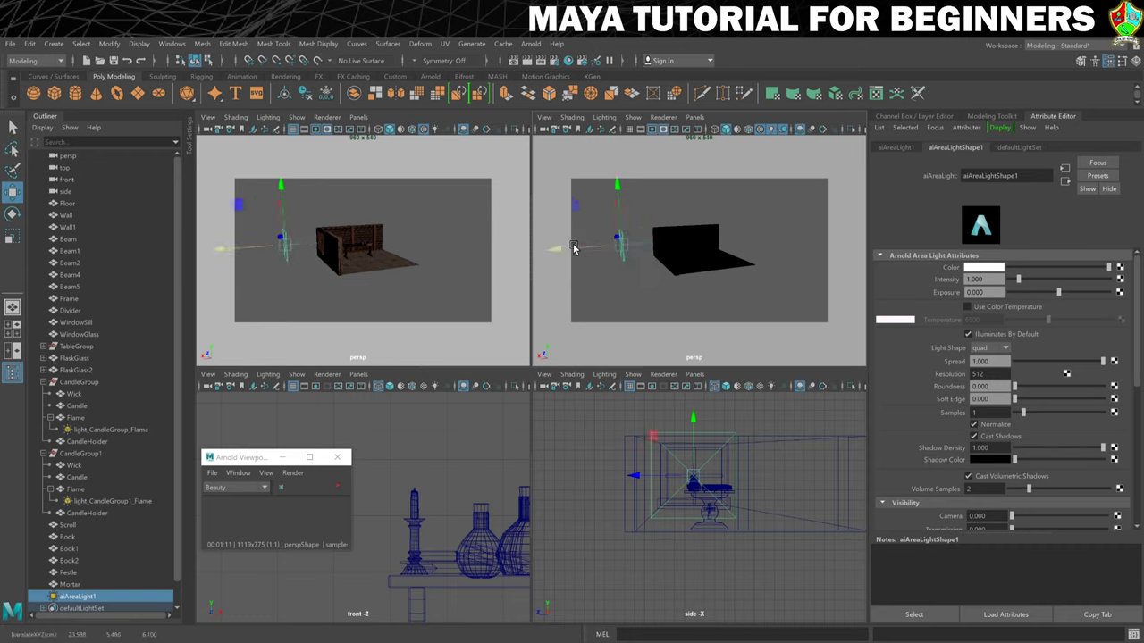
key(e)
key(w)
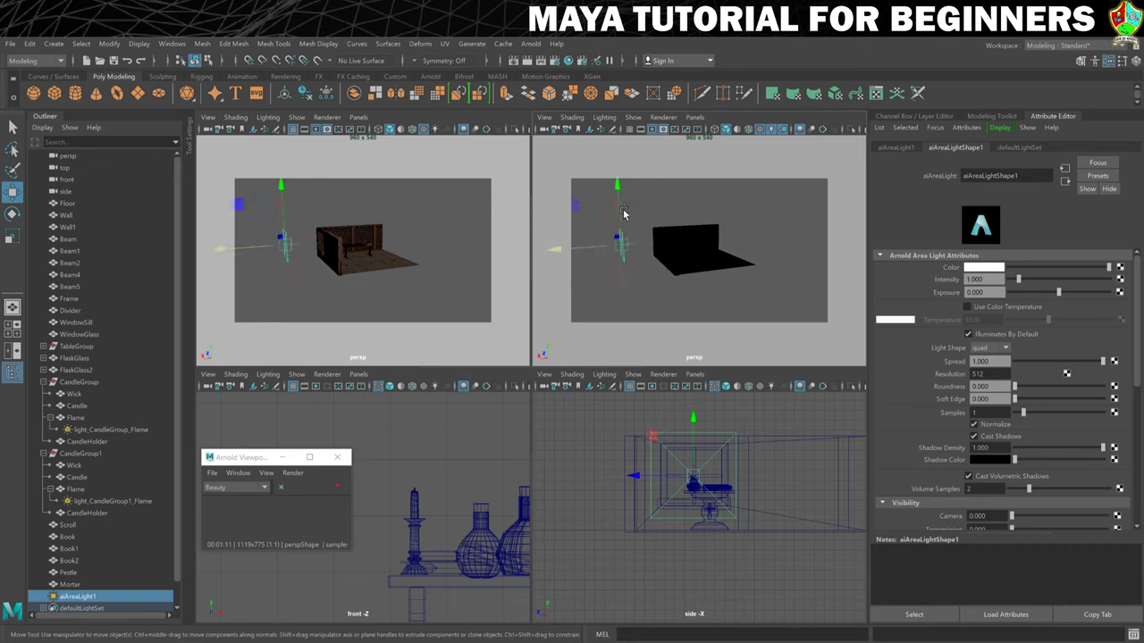
click(616, 180)
key(e)
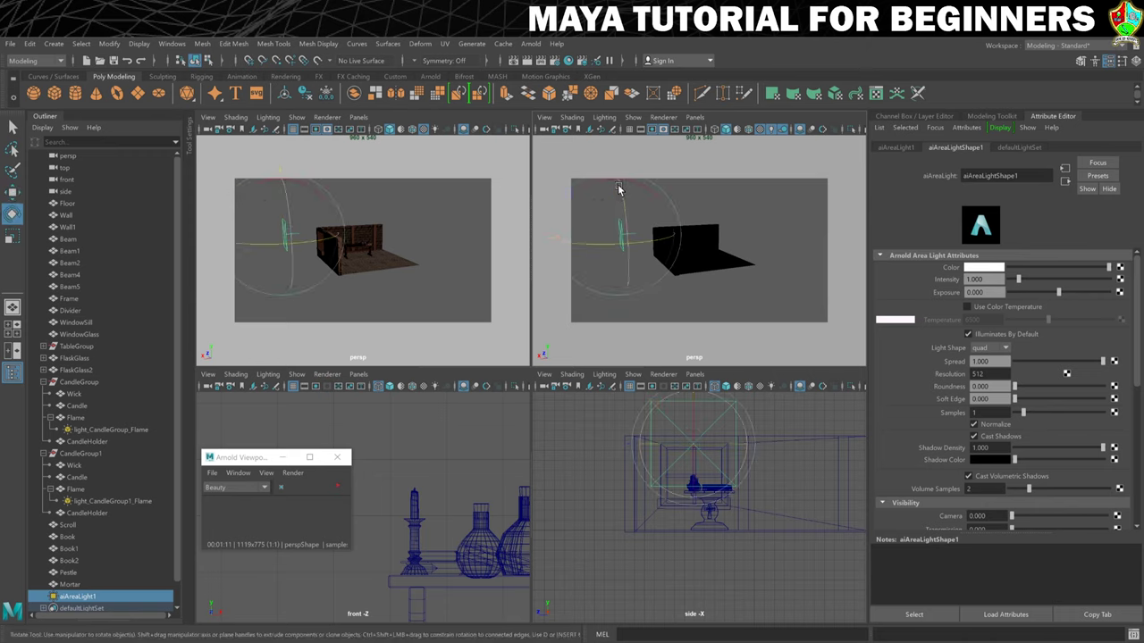
drag(585, 193, 598, 191)
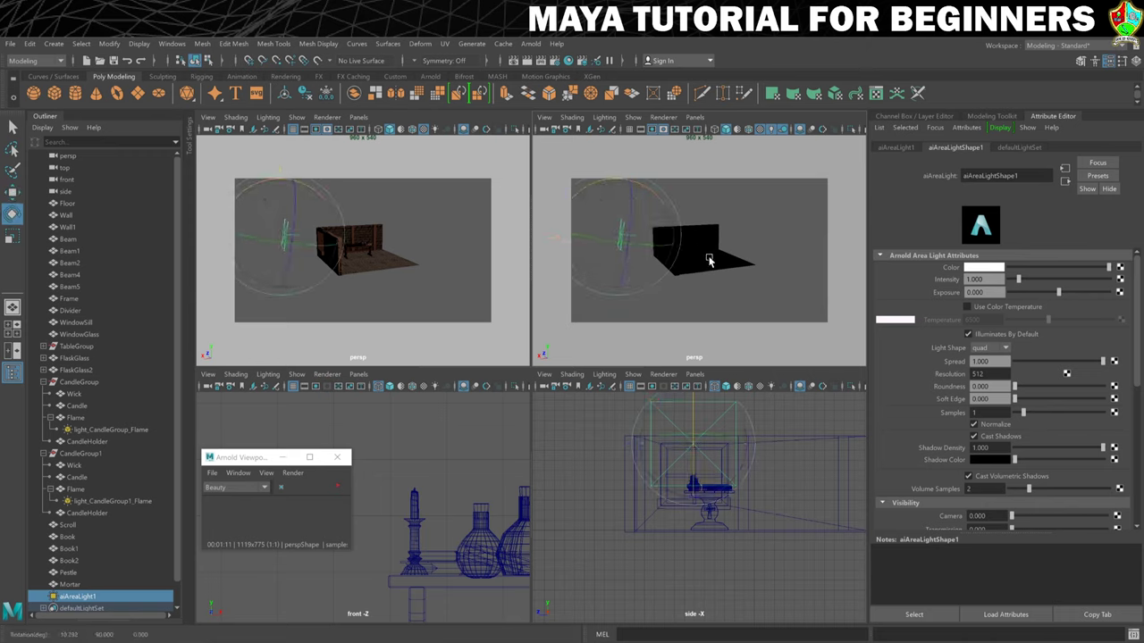
scroll(750, 221, up, 5)
scroll(741, 223, up, 2)
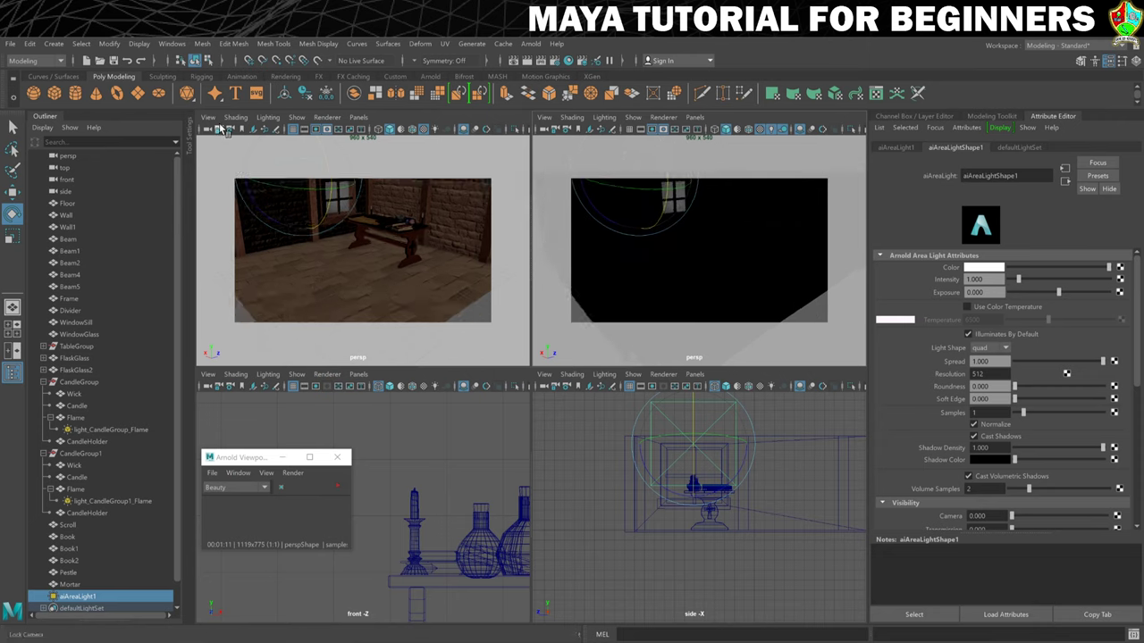
Set the perspective camera to No Gate and frame the table and window up close.
click(542, 118)
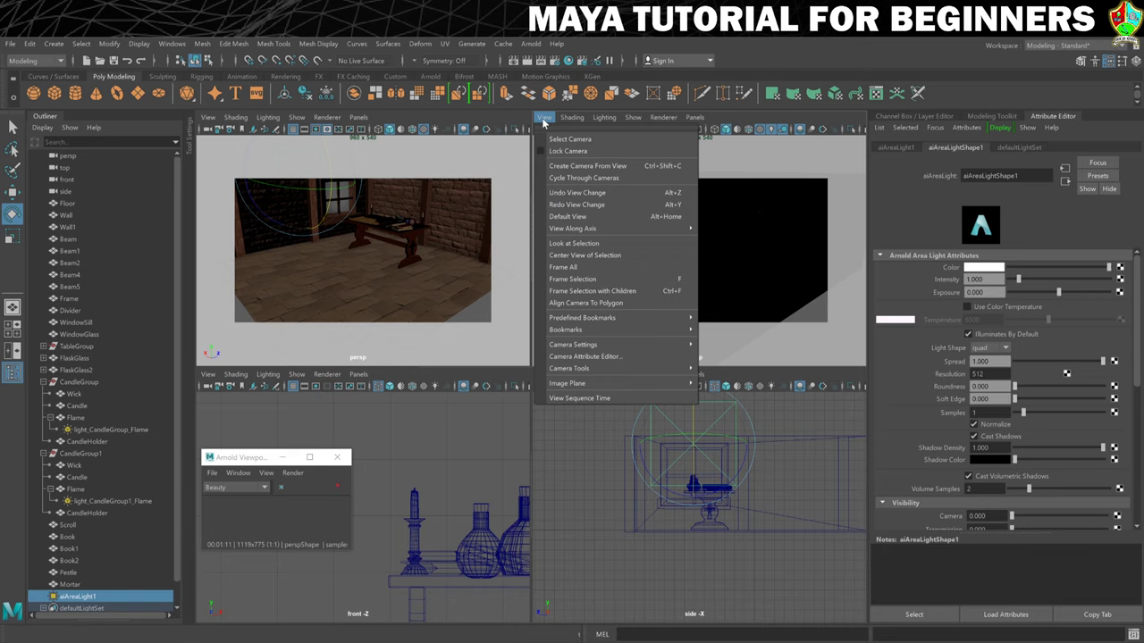
mouse_move(625, 344)
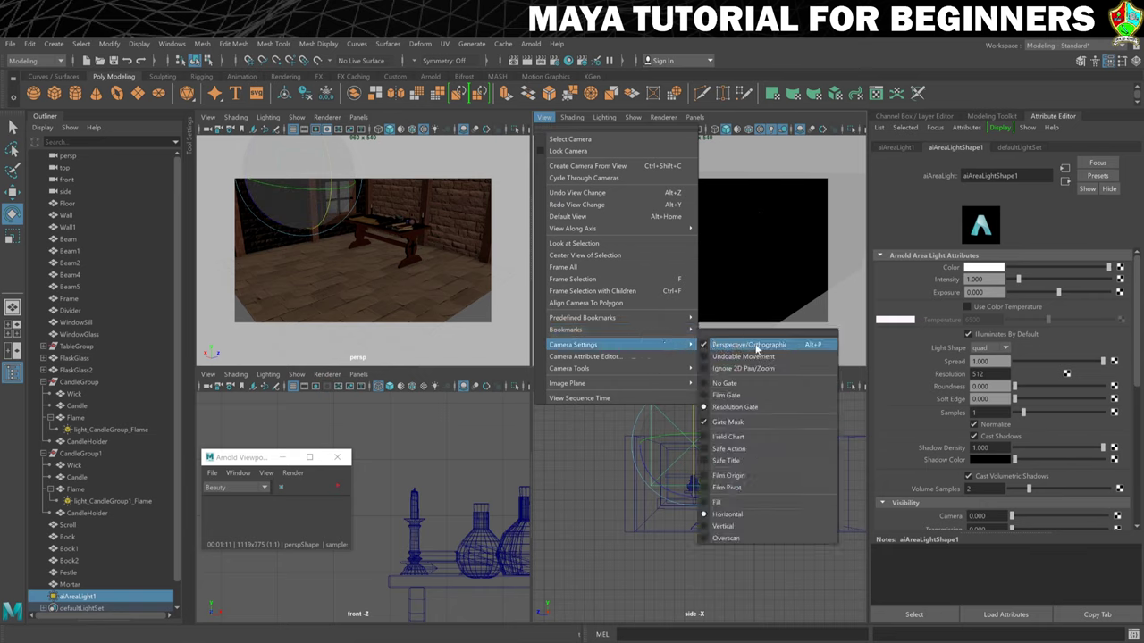
click(724, 384)
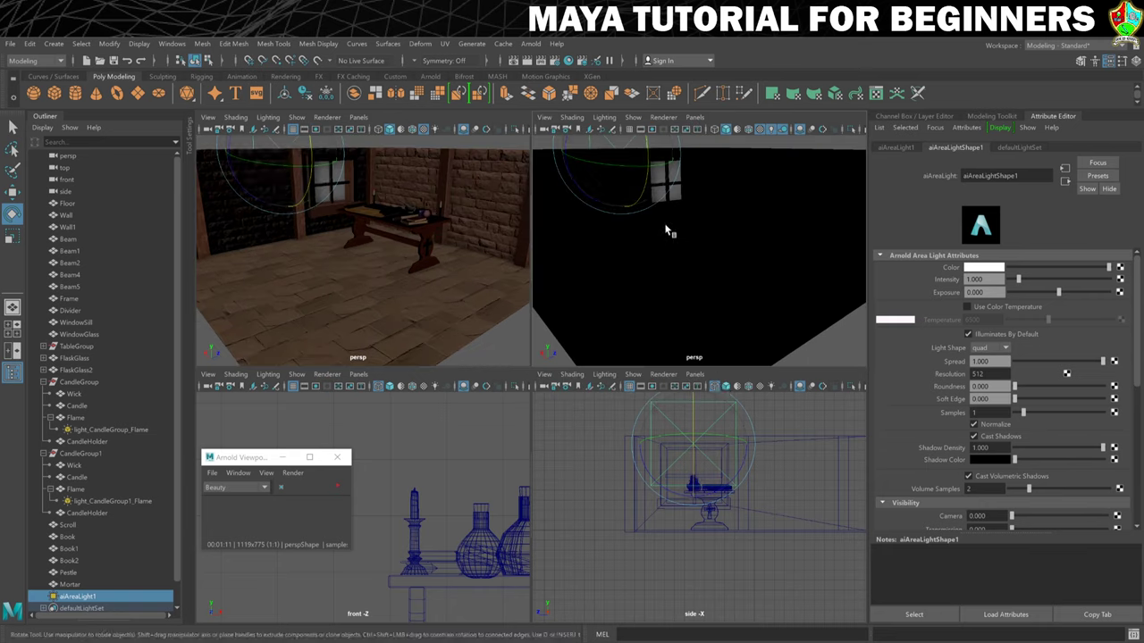
alt+right_drag(613, 242, 664, 235)
alt+drag(675, 278, 664, 280)
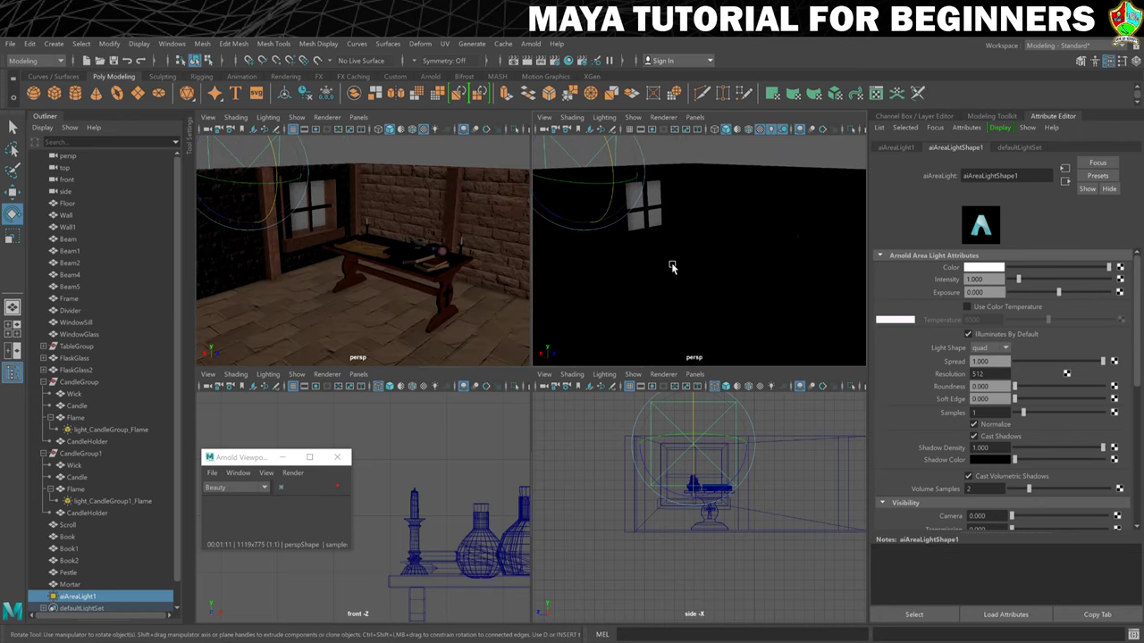
alt+right_drag(686, 260, 689, 256)
Start the Arnold IPR render and give the area light Intensity 10 and Exposure 3.855.
alt+drag(690, 256, 688, 273)
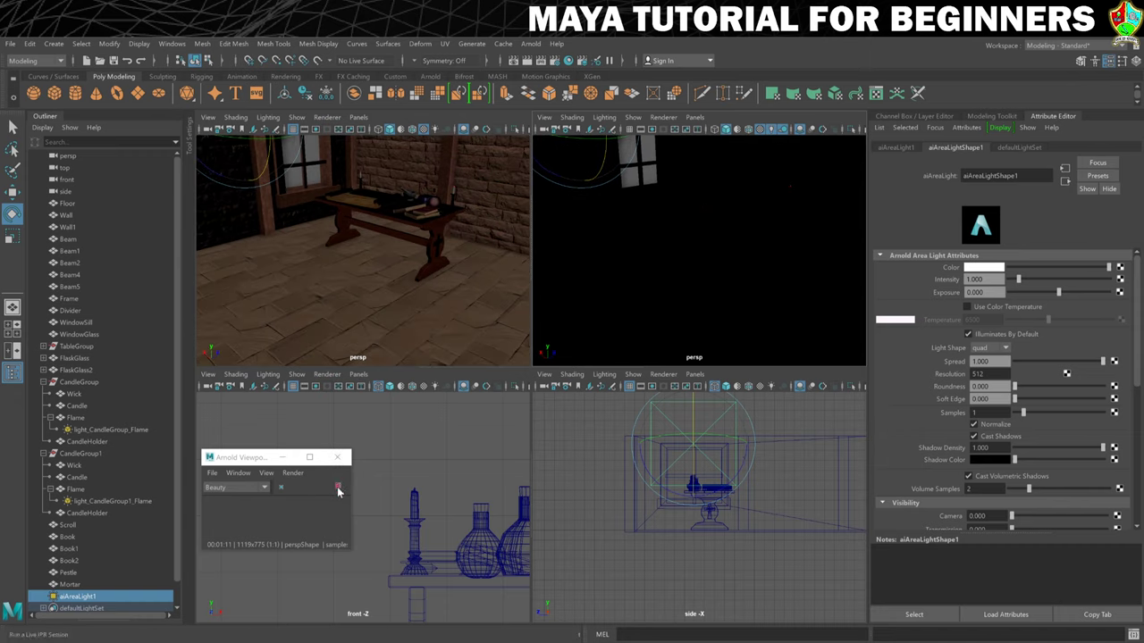
click(338, 489)
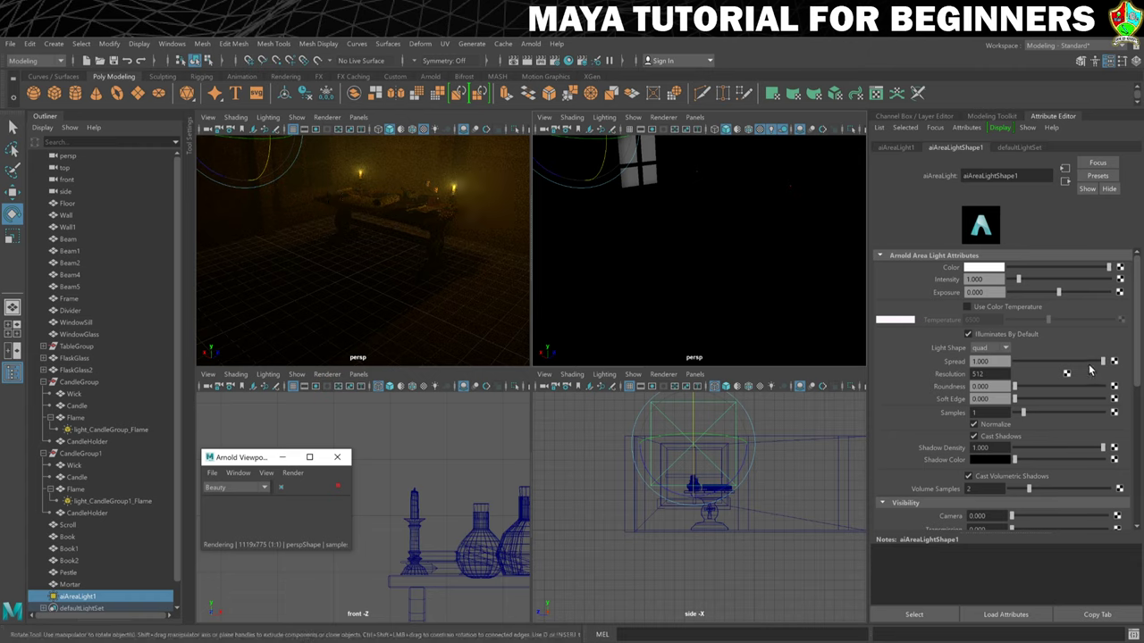
drag(1102, 361, 1008, 365)
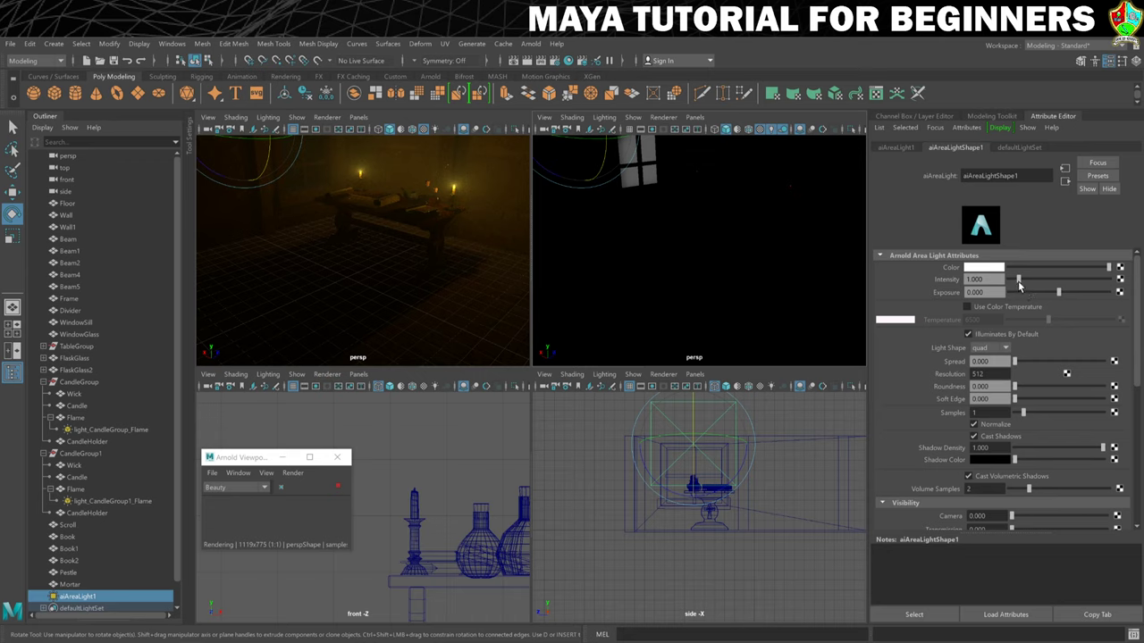
drag(1018, 282, 1113, 283)
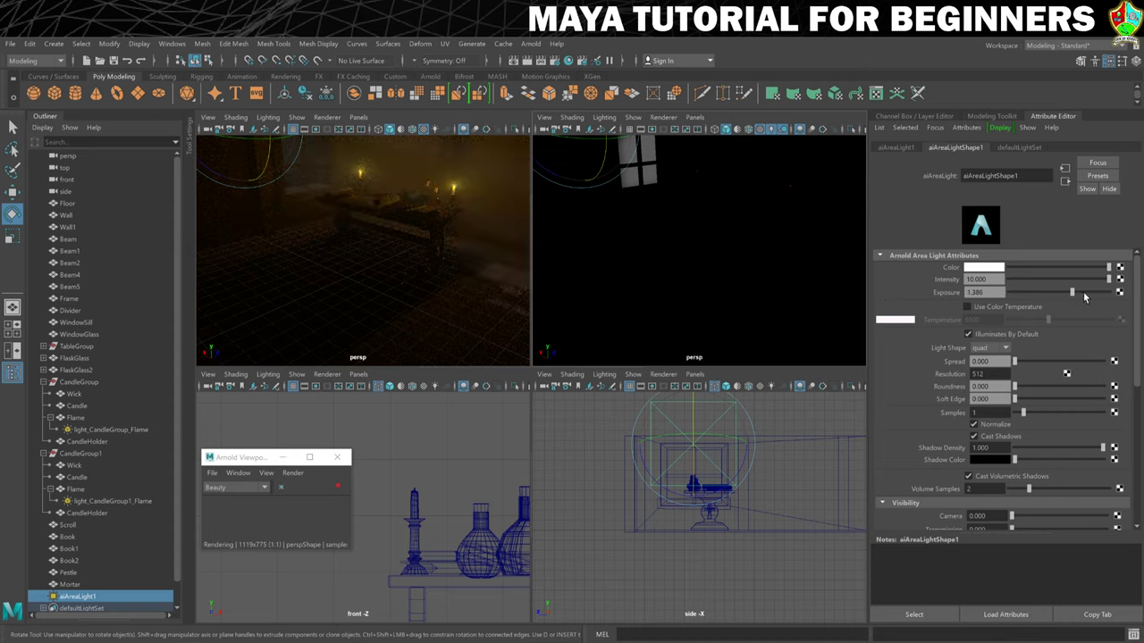
mouse_move(1083, 291)
mouse_down()
mouse_move(1111, 293)
mouse_move(1097, 292)
mouse_up()
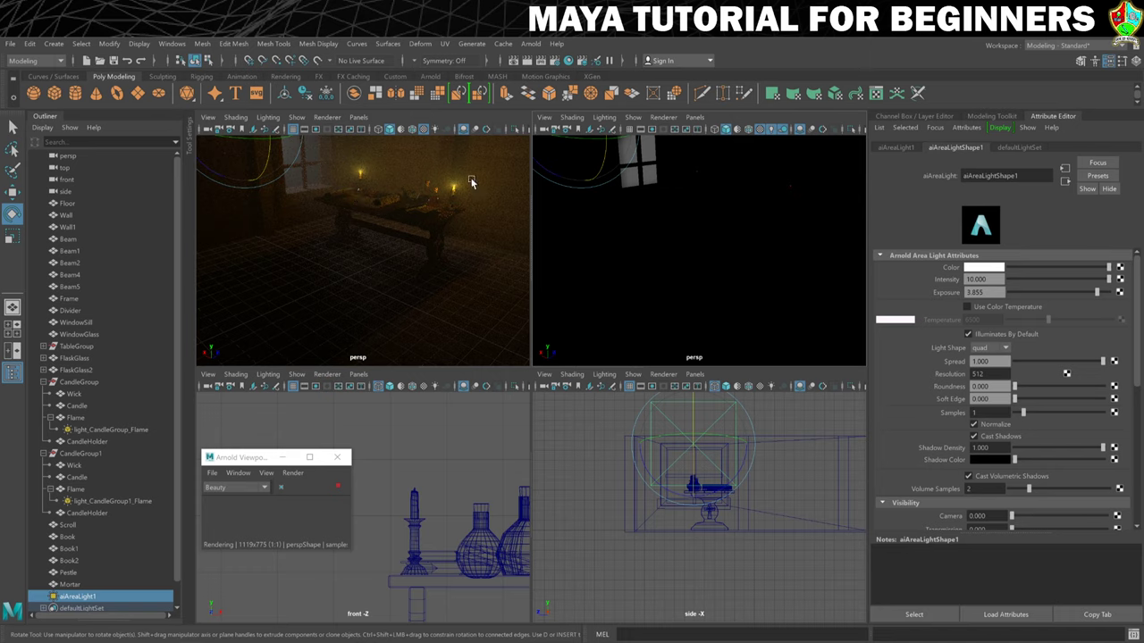
alt+drag(653, 224, 655, 222)
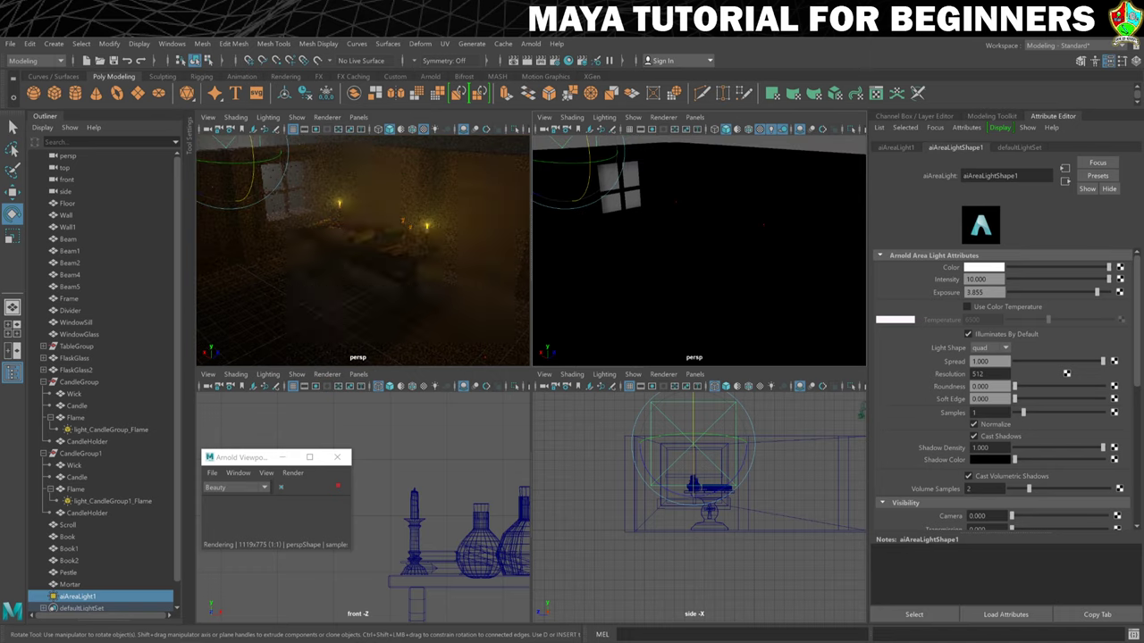
Set the area light's Spread to 0.108 and Samples to 4.
click(1024, 362)
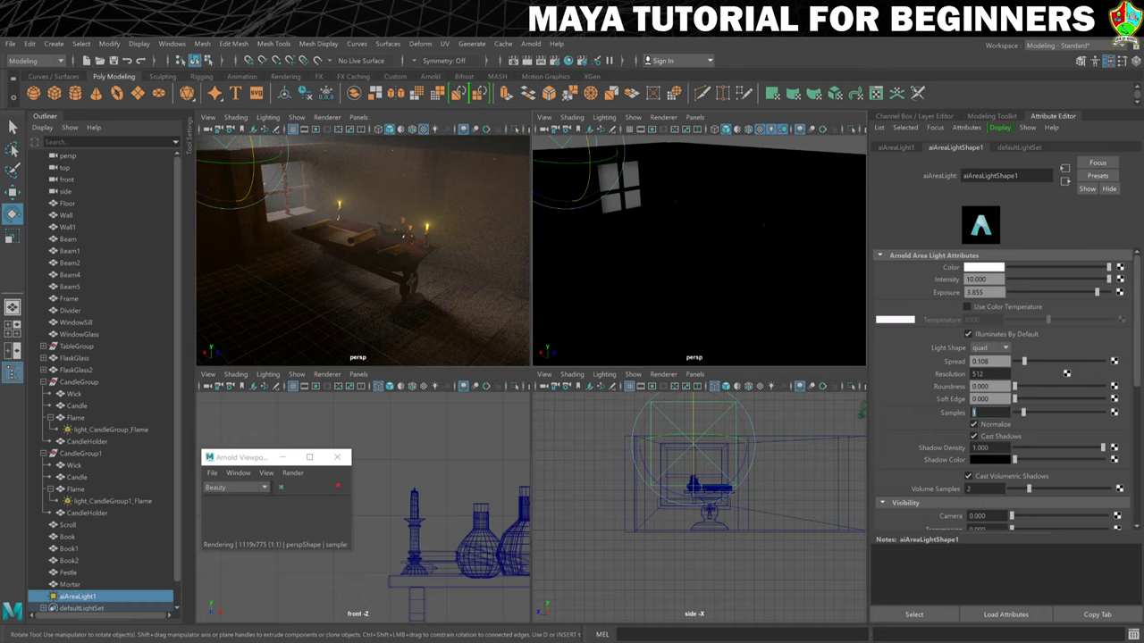
text(4)
key(Return)
Color the area light pale blue and raise its Exposure to 4.2.
click(997, 267)
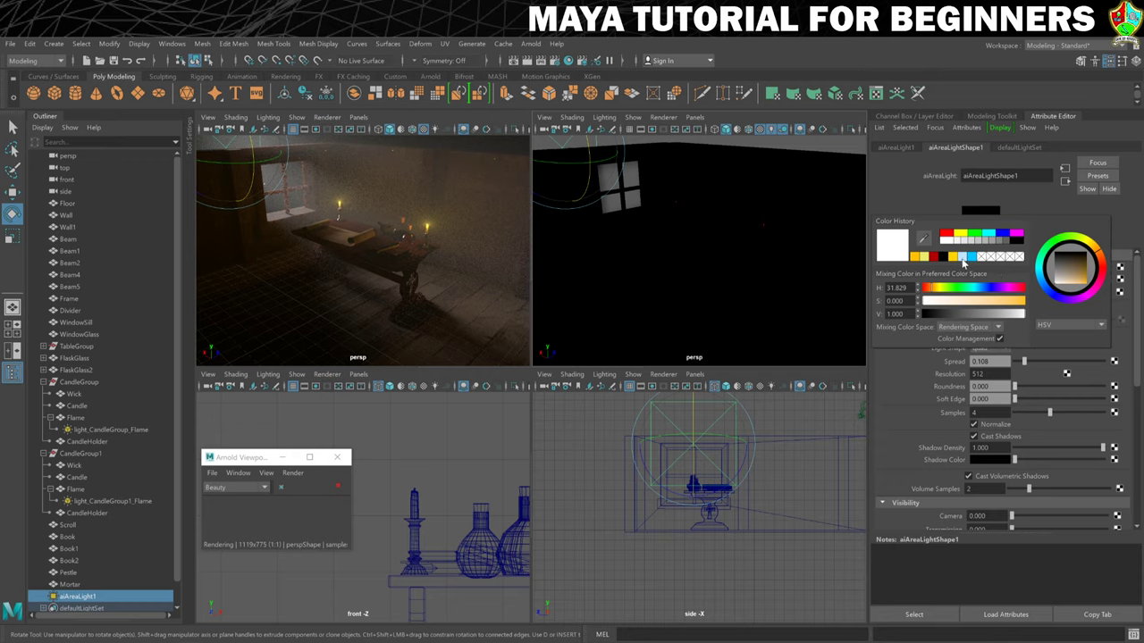
click(963, 257)
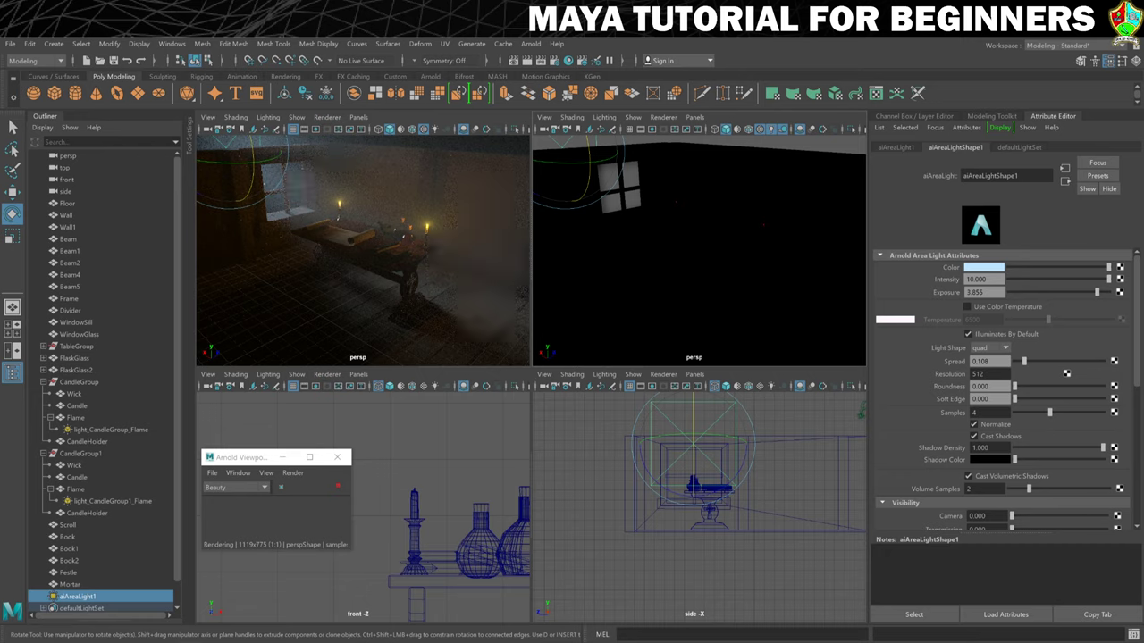
click(983, 292)
text(4.2)
key(Return)
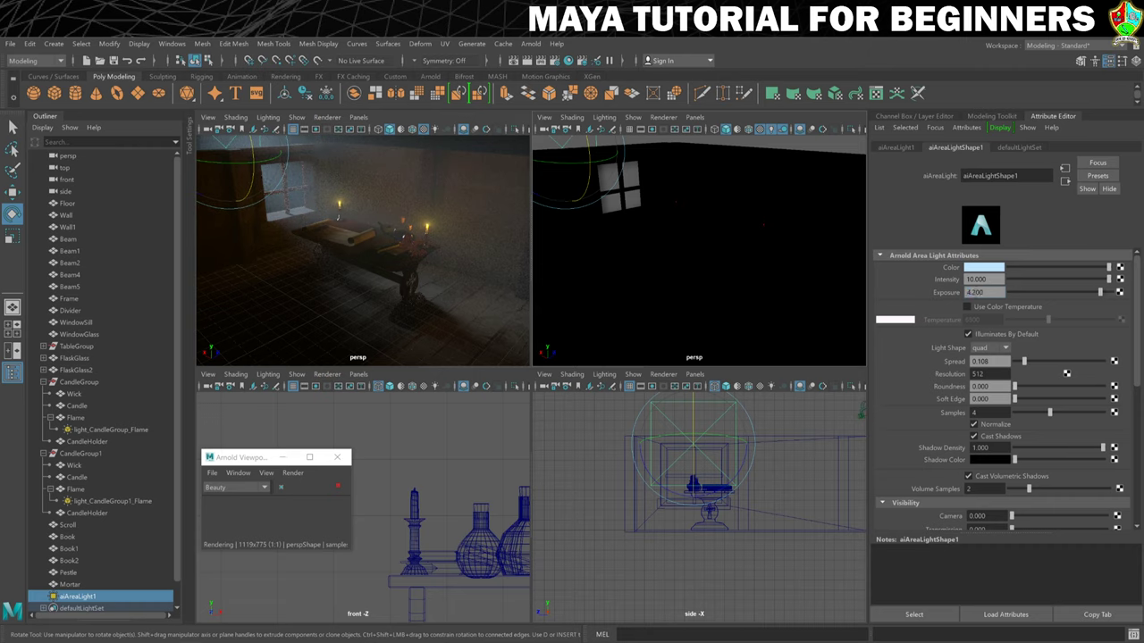